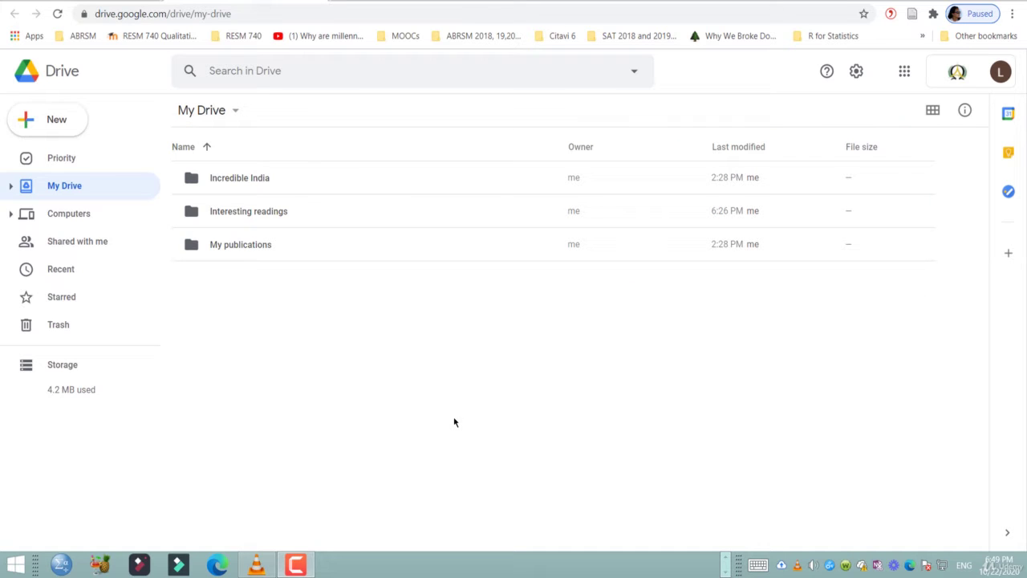
# Browse the Incredible India, Interesting readings and My publications folders in turn
pyautogui.doubleClick(353, 187)
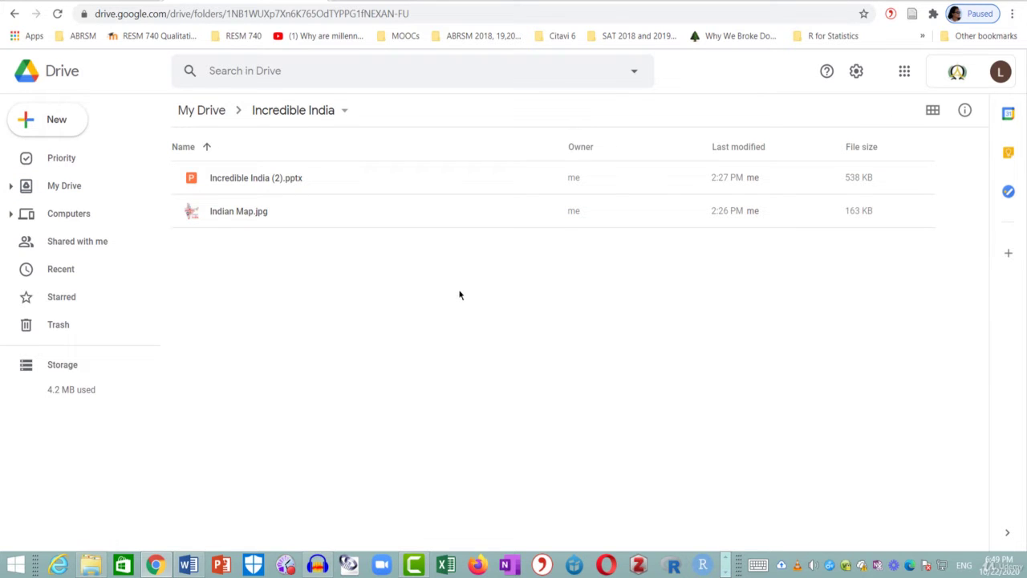
pyautogui.click(204, 112)
pyautogui.click(292, 213)
pyautogui.doubleClick(293, 214)
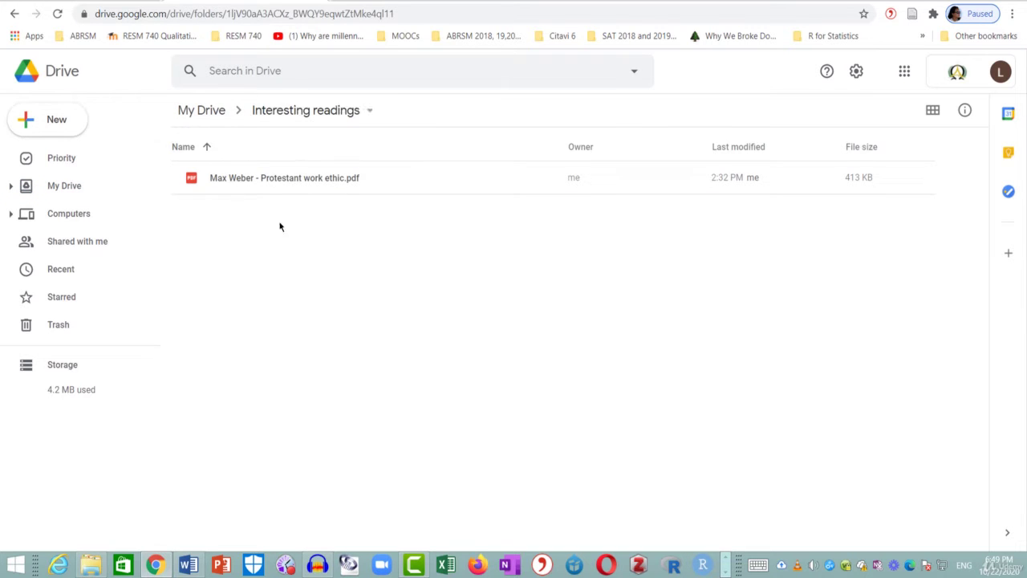
pyautogui.click(210, 117)
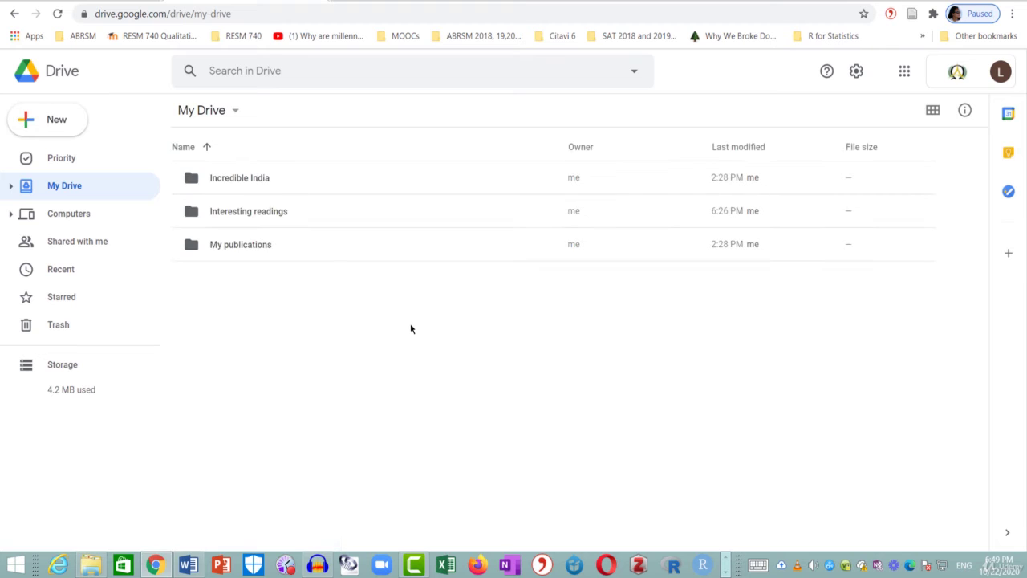
pyautogui.doubleClick(258, 244)
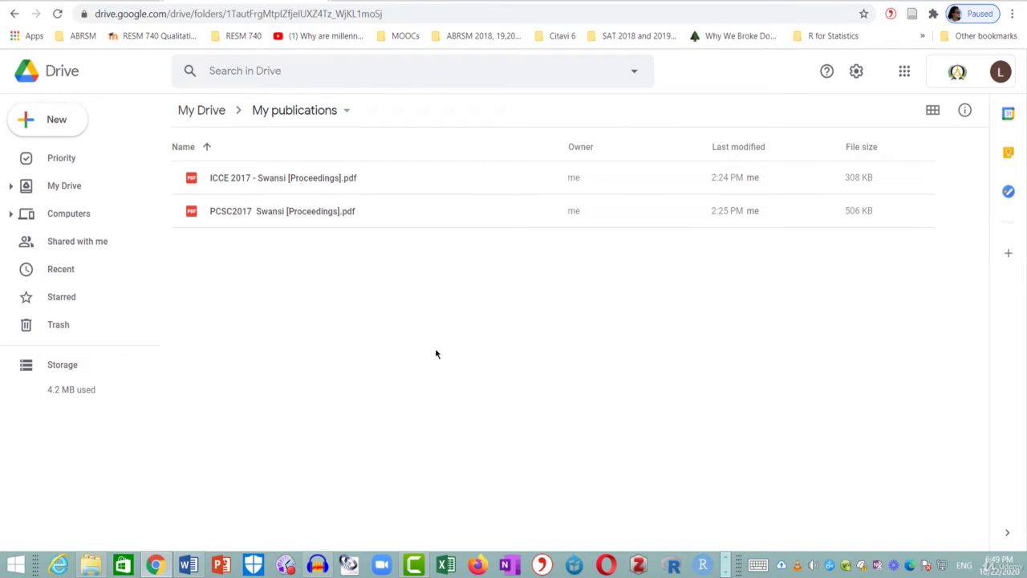
pyautogui.click(215, 112)
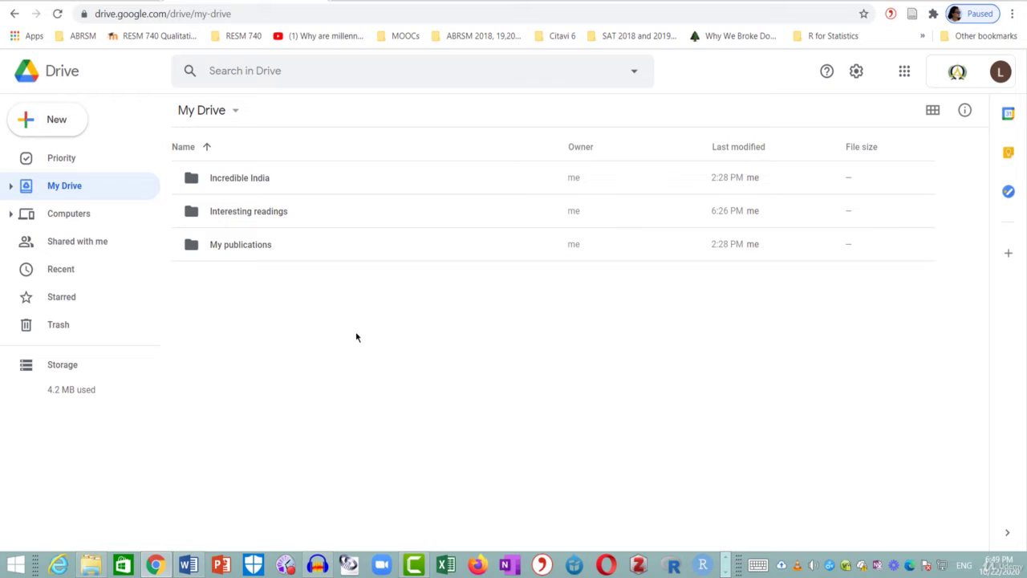
# Change folder colours: Incredible India red, Interesting readings green, My publications light cyan
pyautogui.click(286, 183)
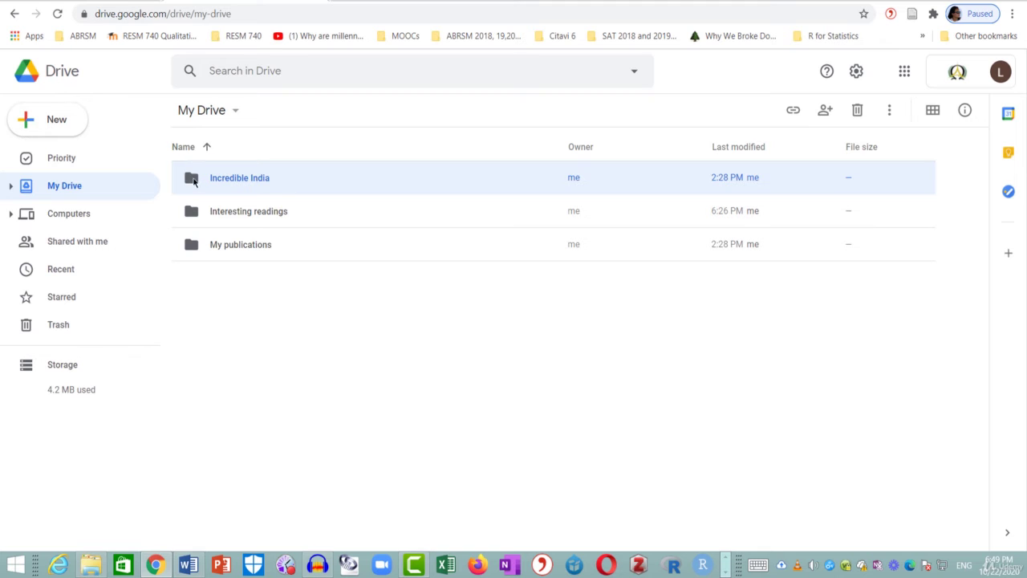
pyautogui.rightClick(193, 181)
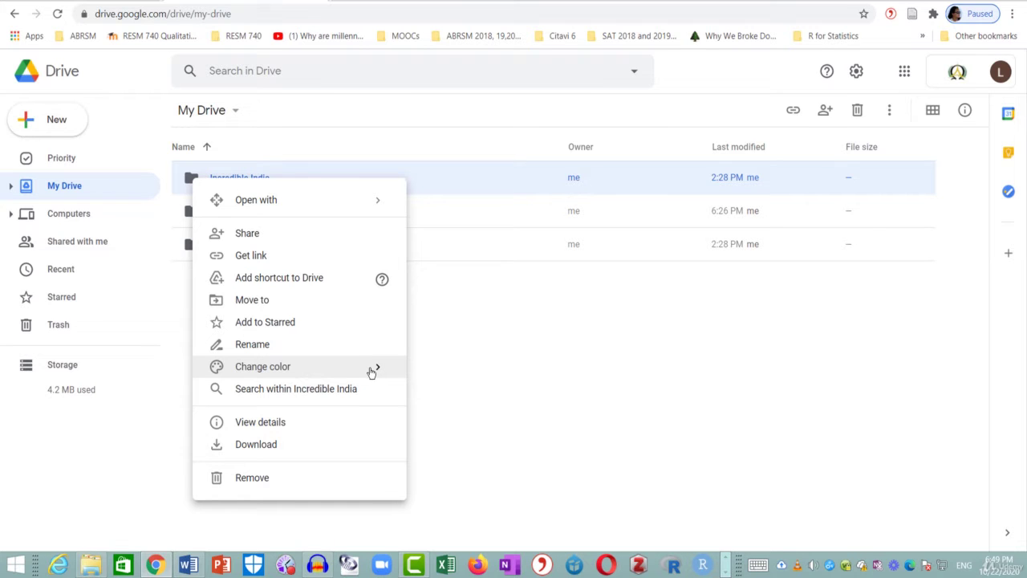
pyautogui.moveTo(305, 367)
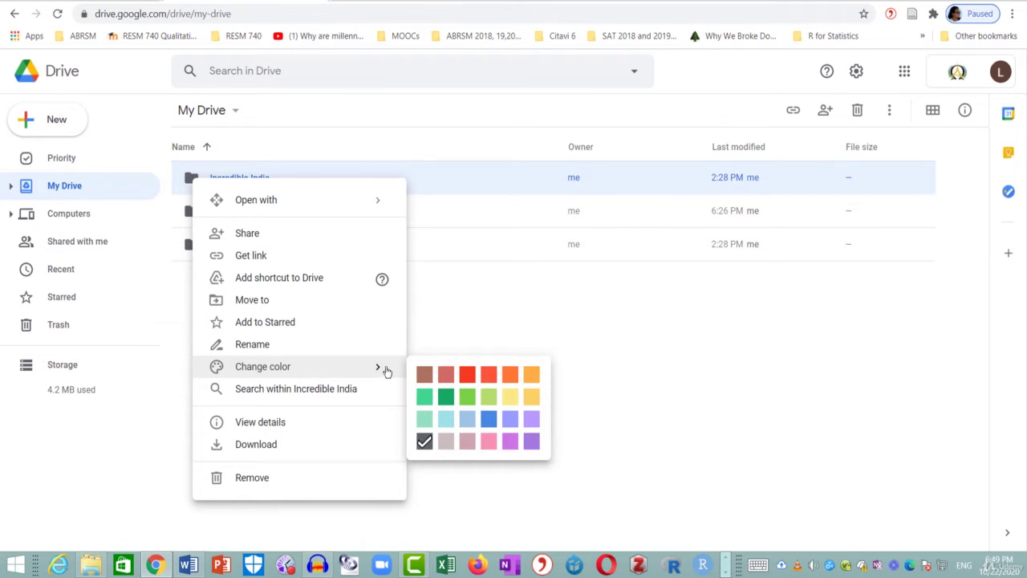
pyautogui.click(491, 377)
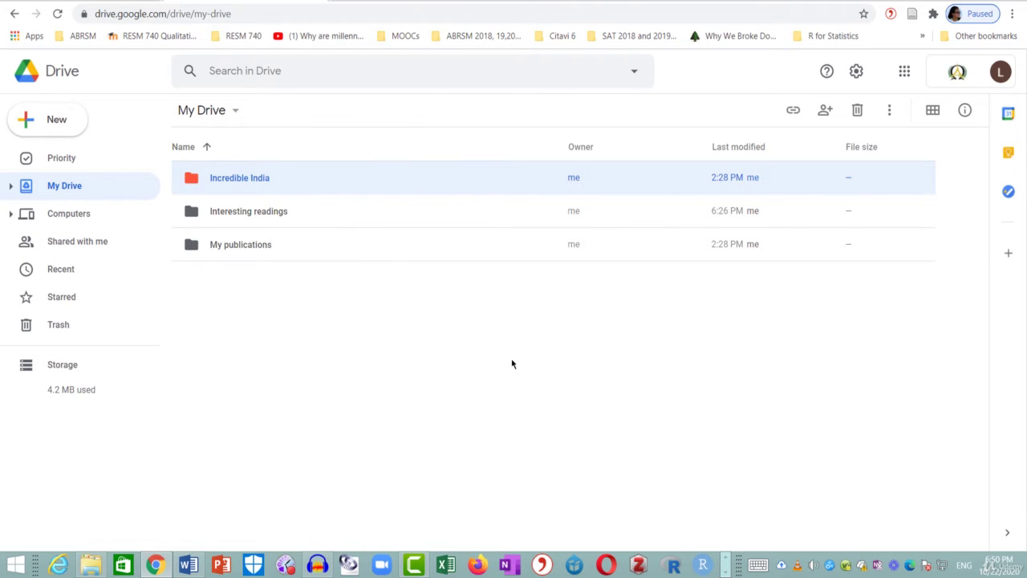
pyautogui.click(261, 218)
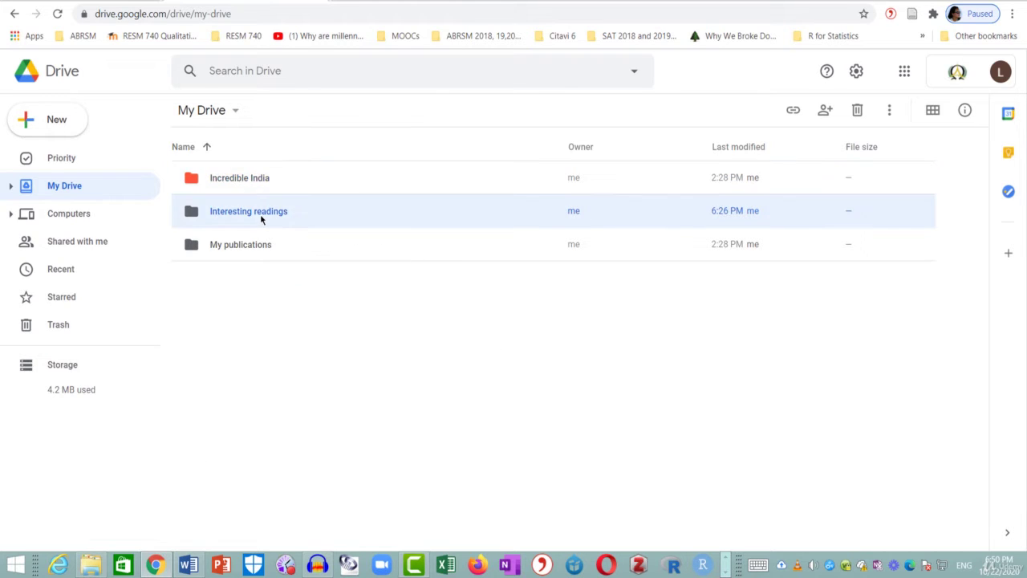
pyautogui.rightClick(261, 218)
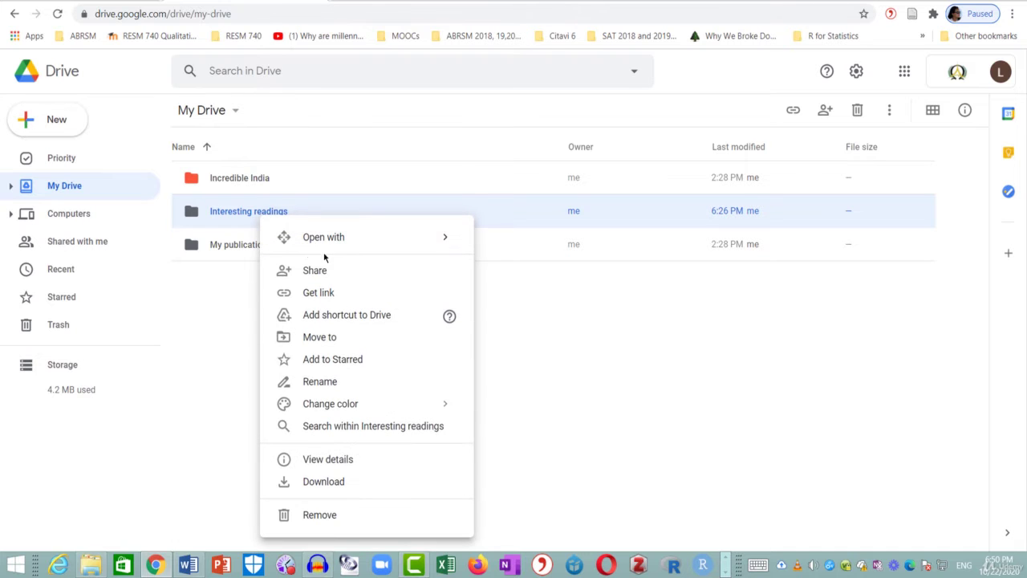
pyautogui.moveTo(361, 404)
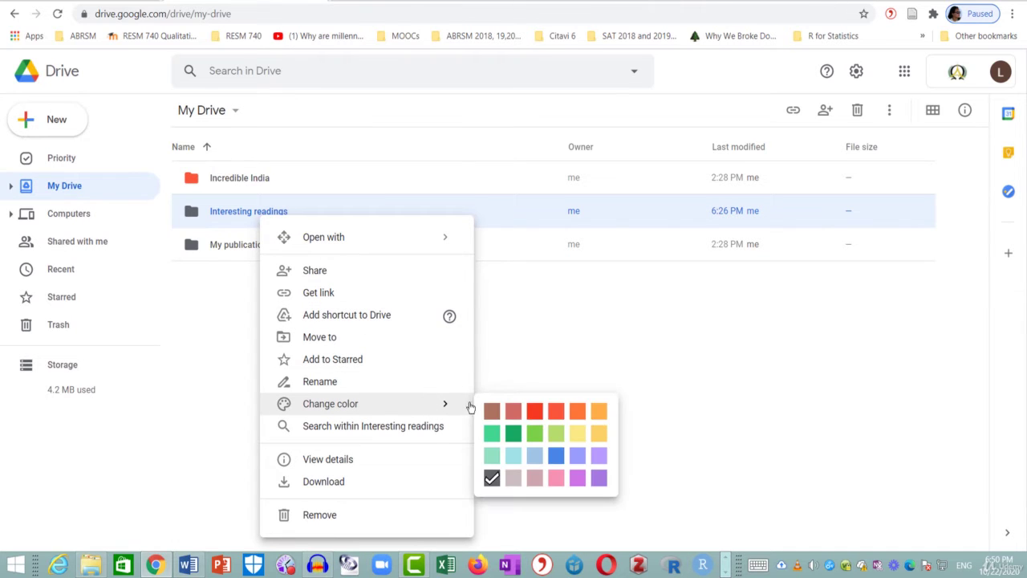
pyautogui.click(513, 436)
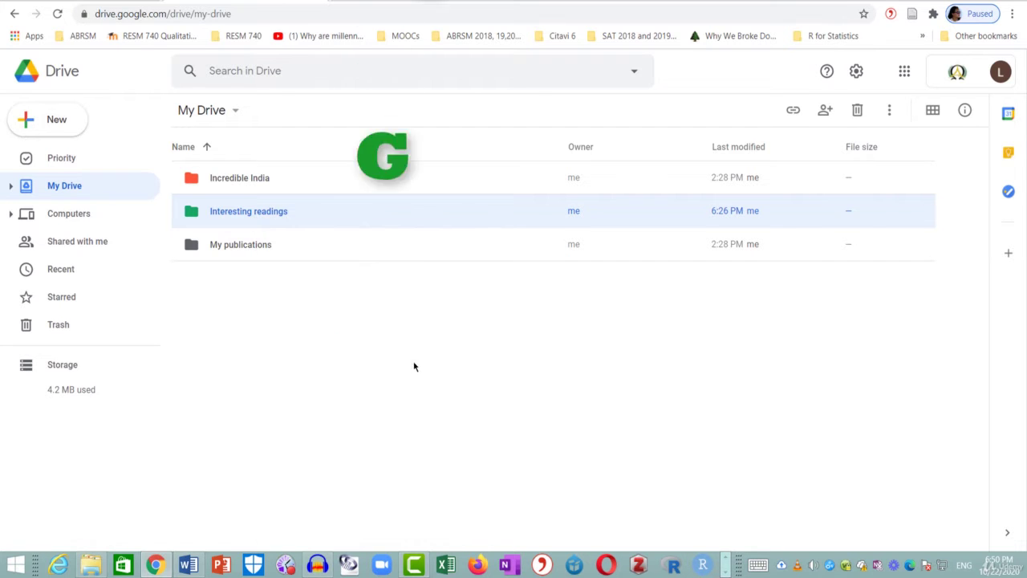
pyautogui.click(271, 247)
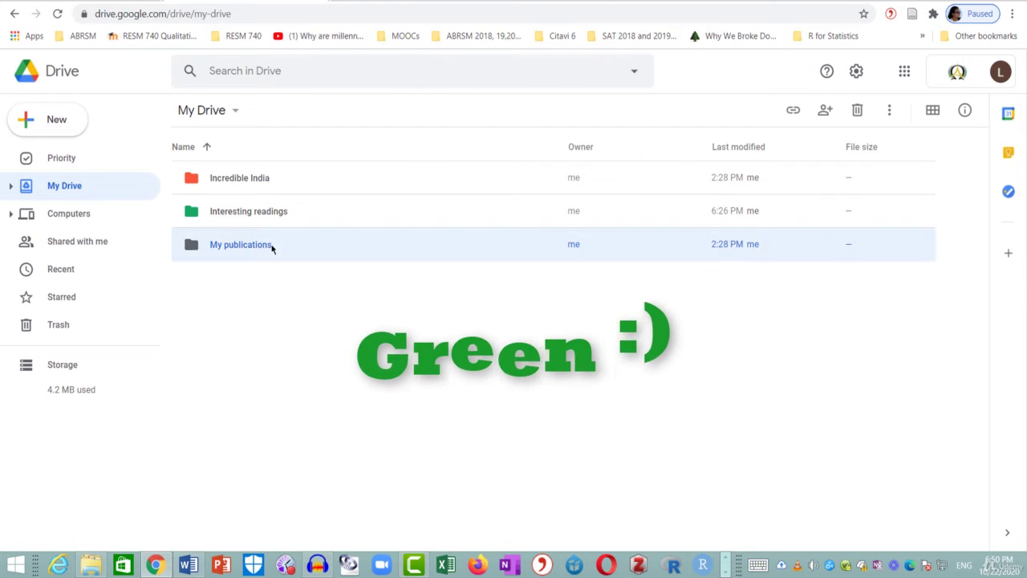
pyautogui.rightClick(271, 248)
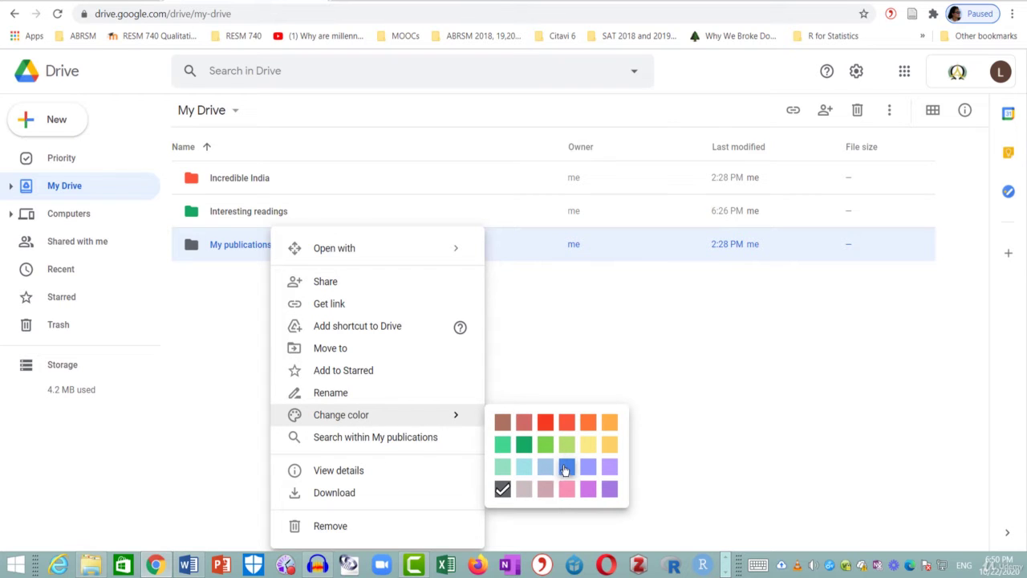
pyautogui.click(523, 468)
pyautogui.click(488, 375)
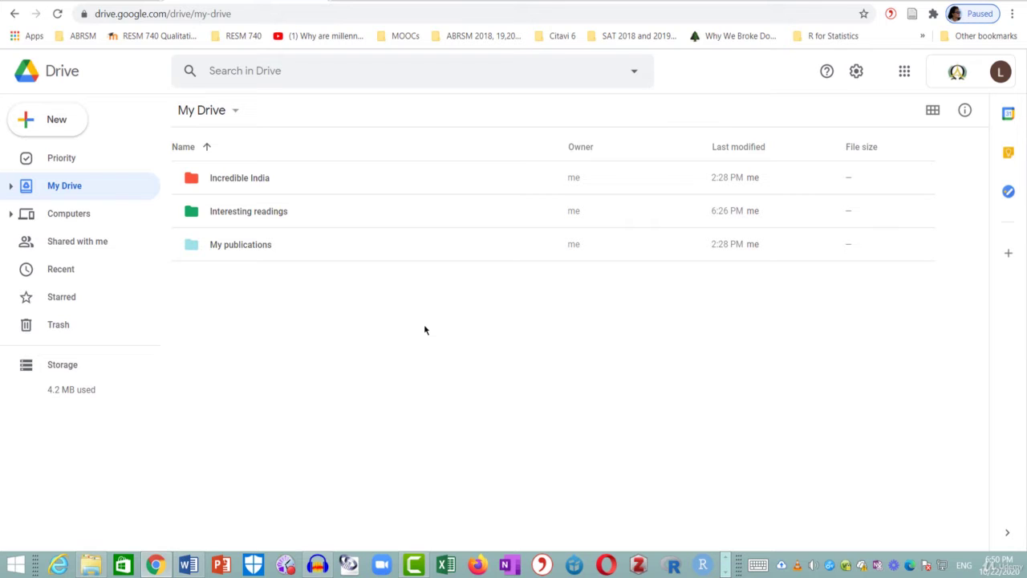
# Create a new My Drive folder named 'More fun in the Philippines'
pyautogui.rightClick(425, 330)
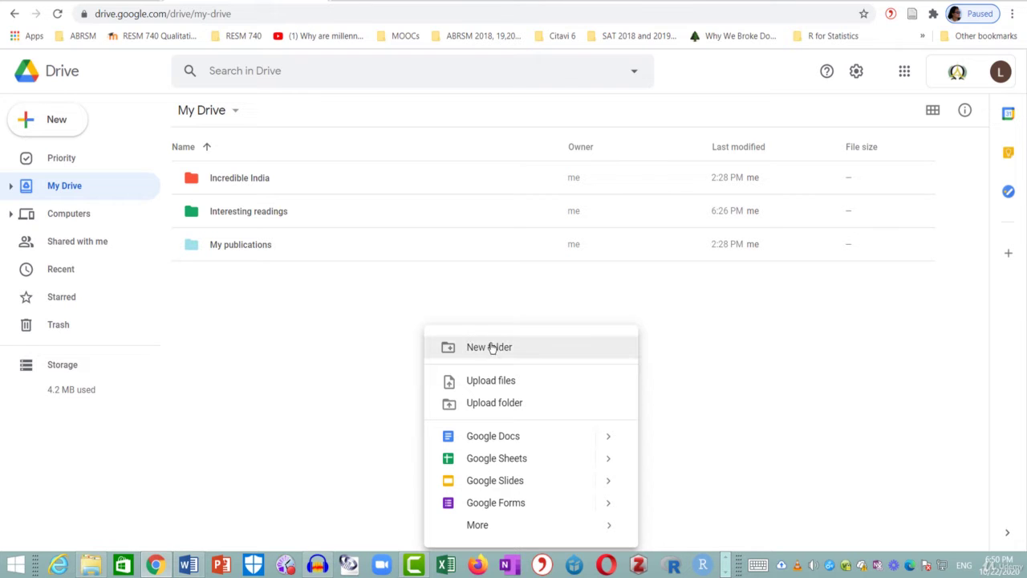
pyautogui.click(494, 347)
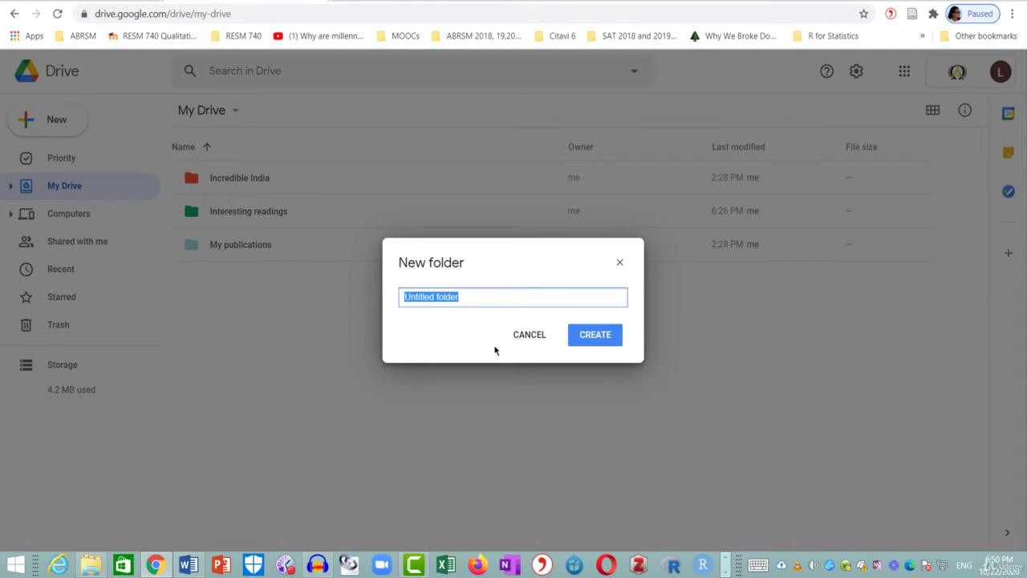
pyautogui.write('More fun in the Philippine')
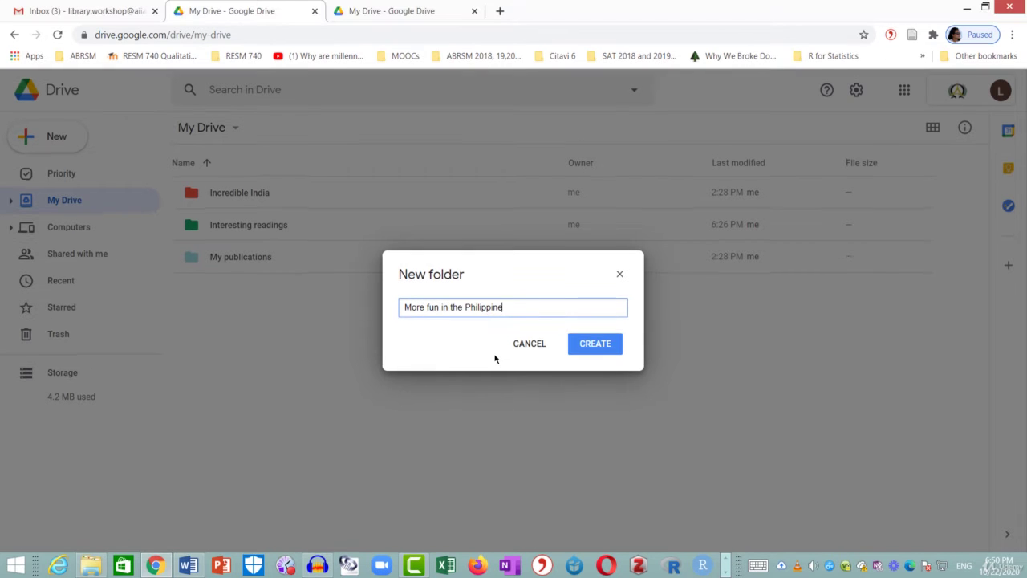
pyautogui.write('s')
pyautogui.click(590, 345)
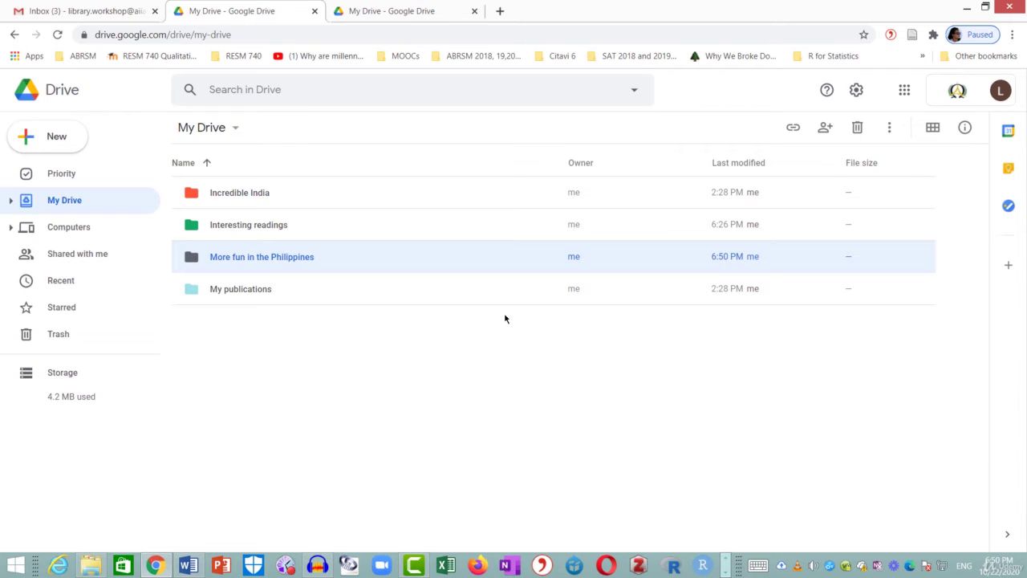
# Apply the light-blue Denim colour to the More fun in the Philippines folder
pyautogui.rightClick(293, 259)
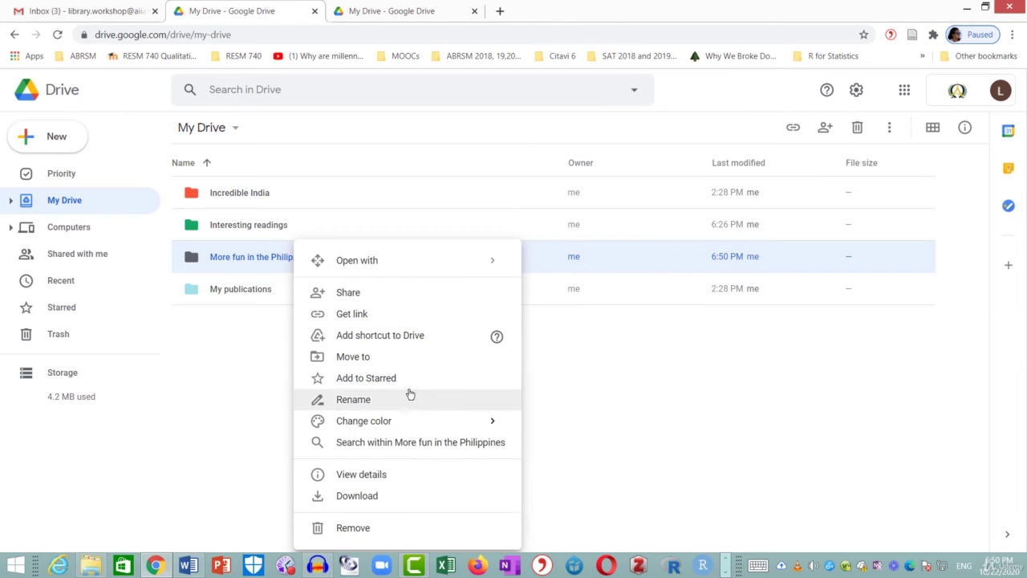
pyautogui.moveTo(363, 420)
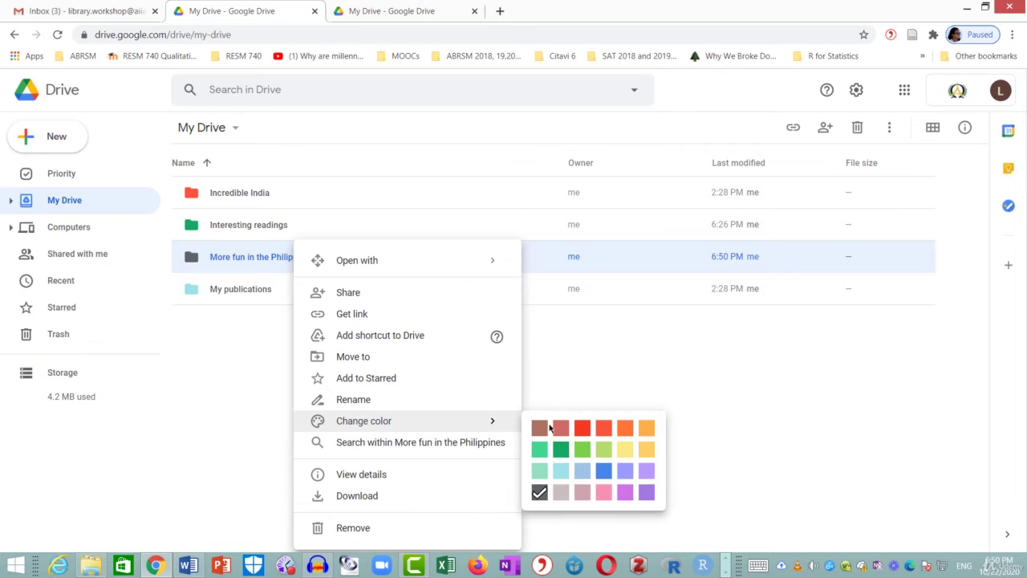
pyautogui.click(583, 473)
pyautogui.click(409, 393)
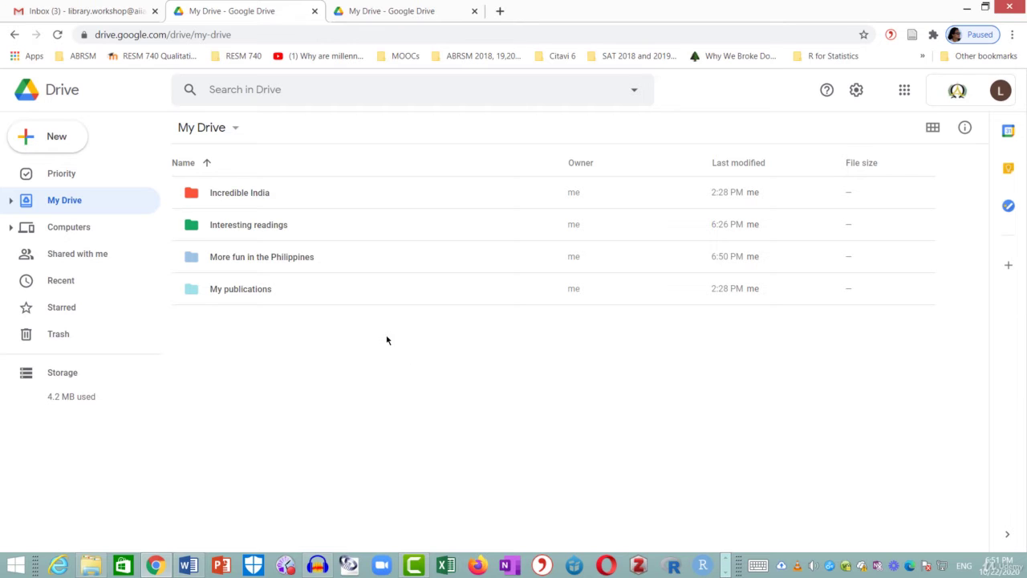
# Upload Boracay.jpg from the Google Backup and Sync folder into More fun in the Philippines
pyautogui.doubleClick(278, 257)
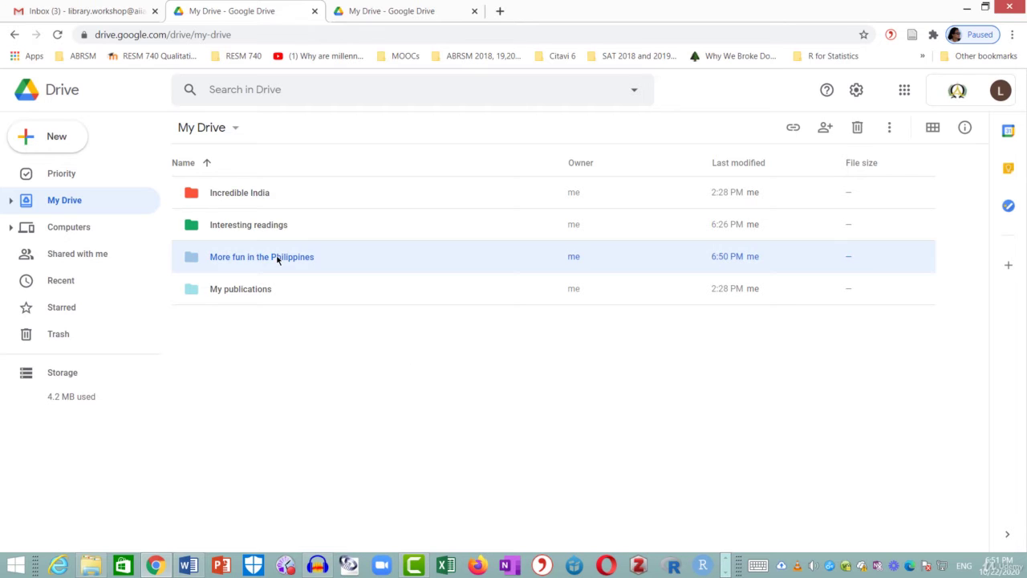
pyautogui.click(66, 138)
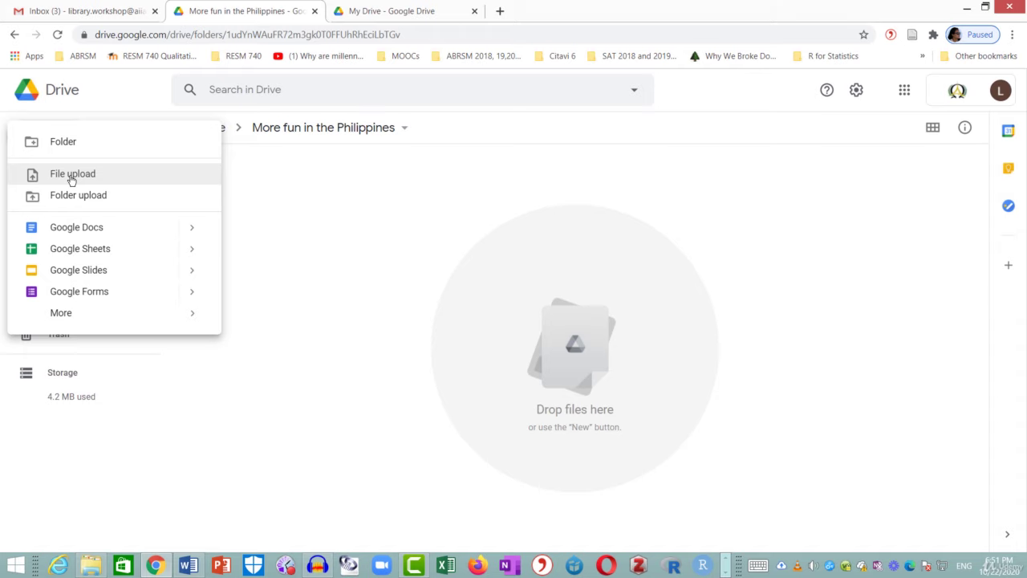
pyautogui.click(71, 176)
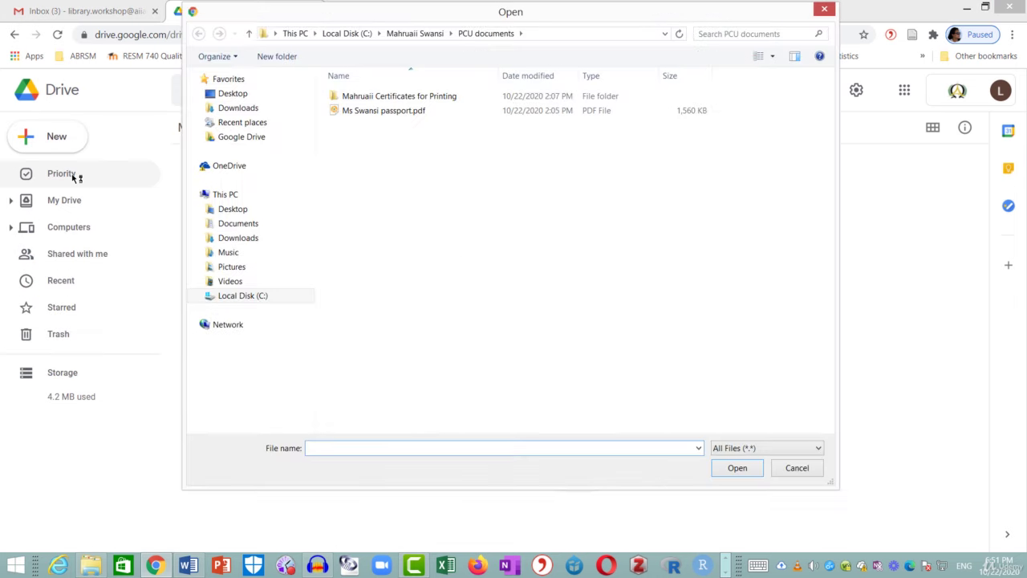
pyautogui.click(401, 34)
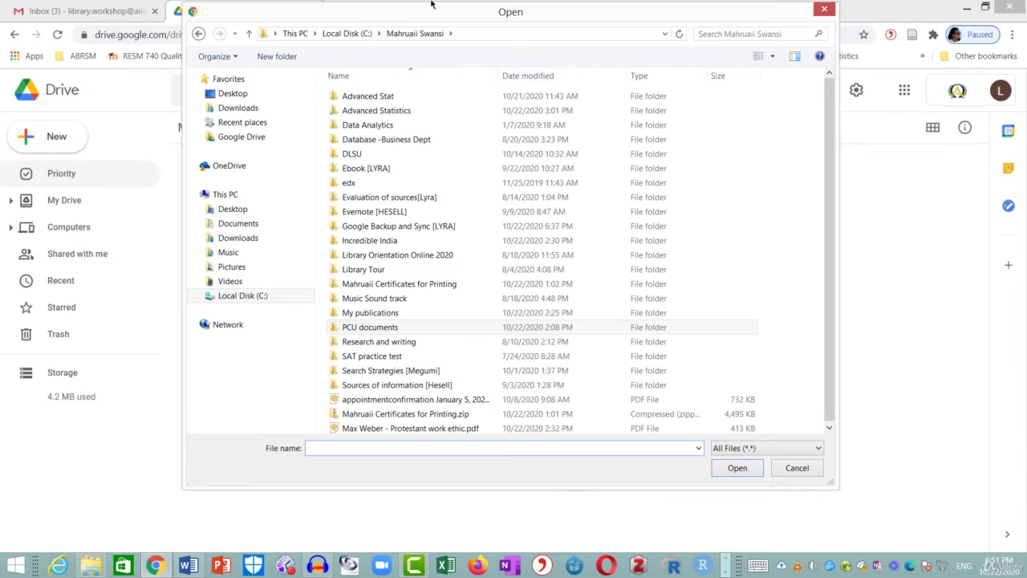
pyautogui.moveTo(431, 5); pyautogui.dragTo(420, 138)
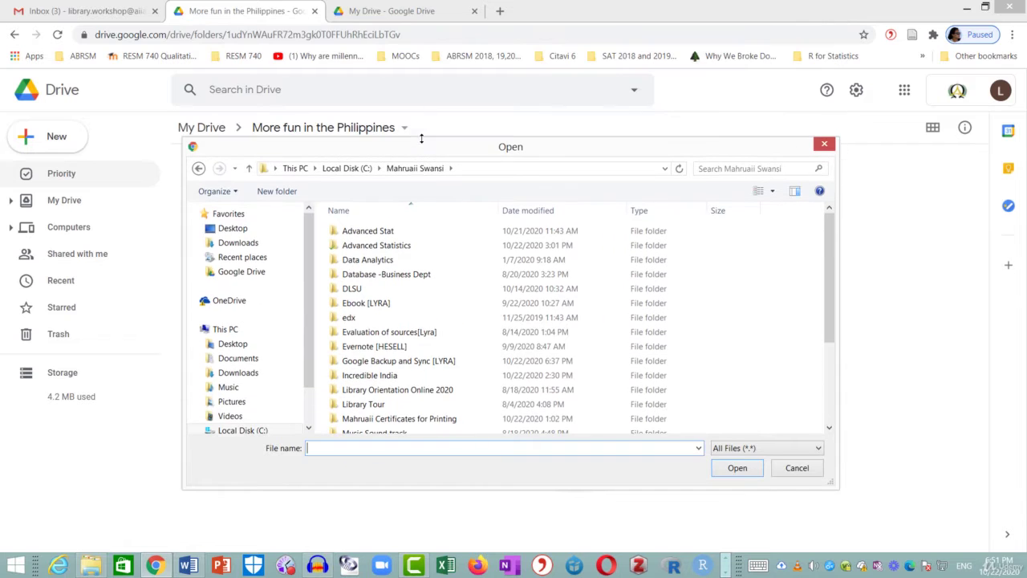
pyautogui.doubleClick(407, 363)
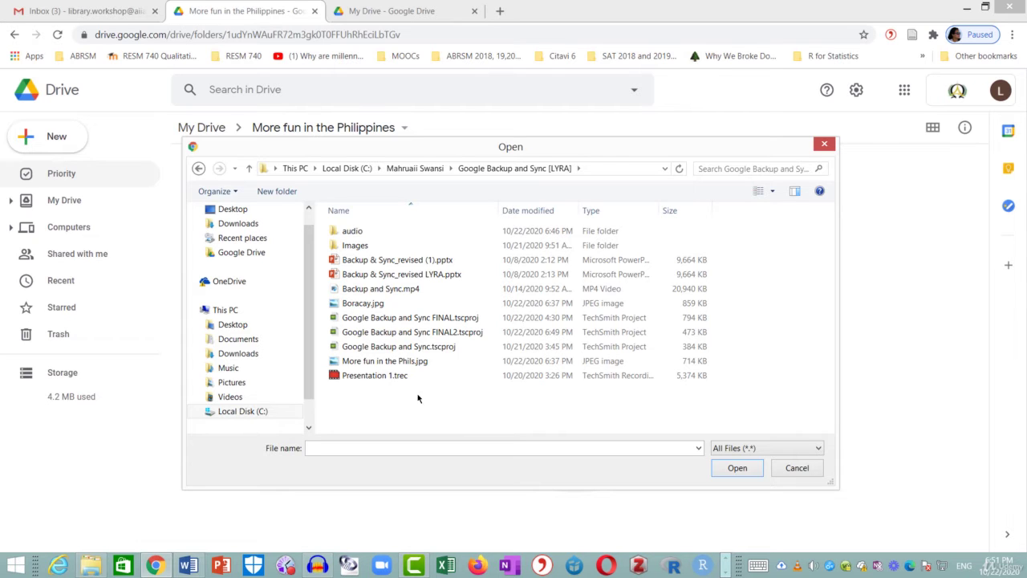
pyautogui.click(379, 304)
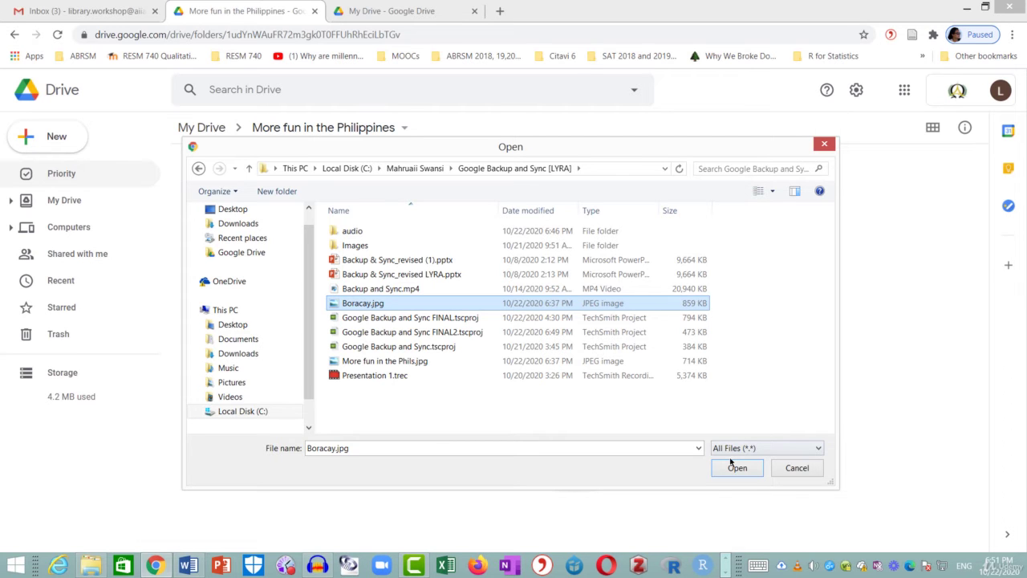
pyautogui.click(735, 467)
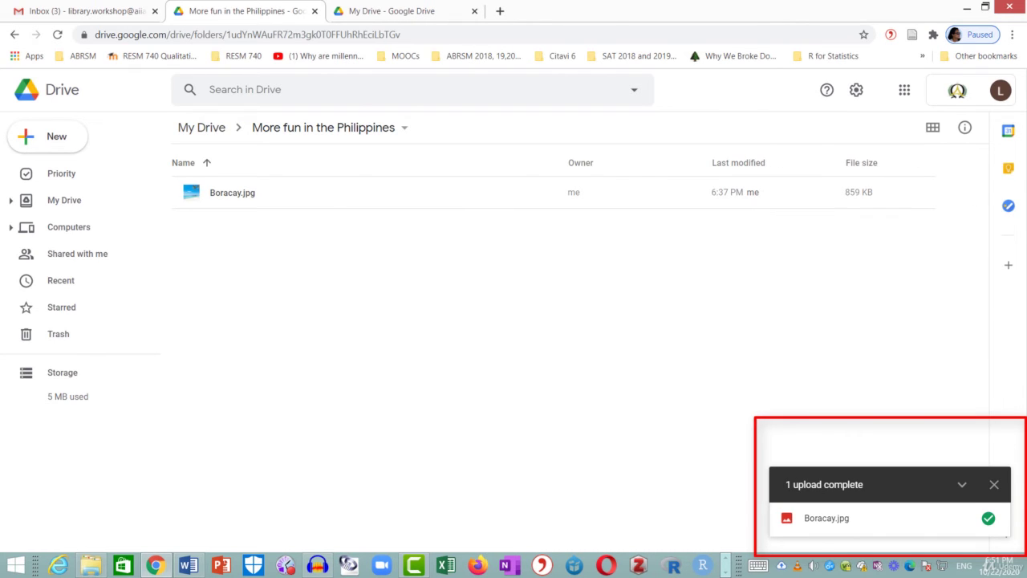
pyautogui.click(994, 486)
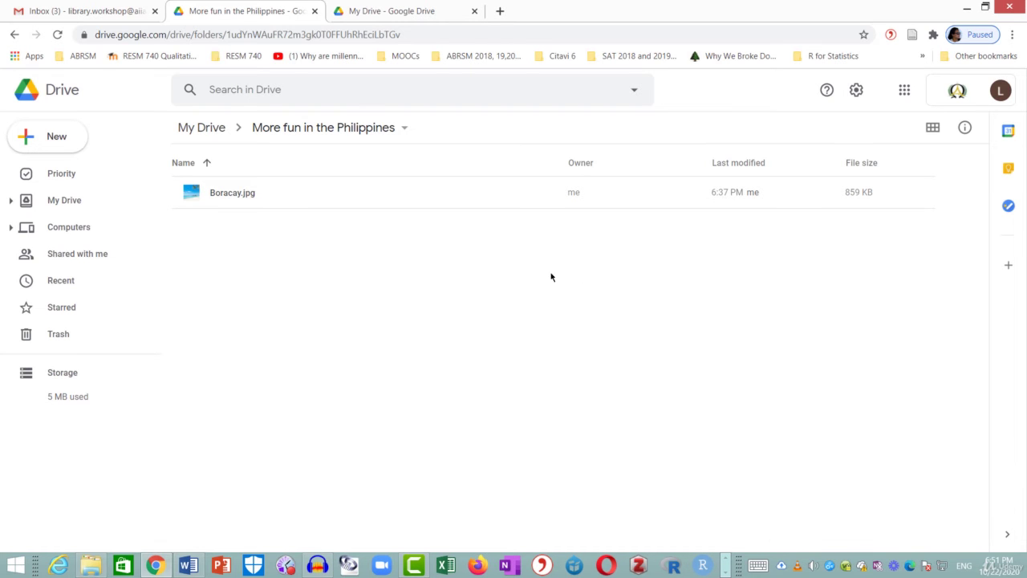
# Return to the top level of My Drive via the breadcrumb
pyautogui.click(215, 131)
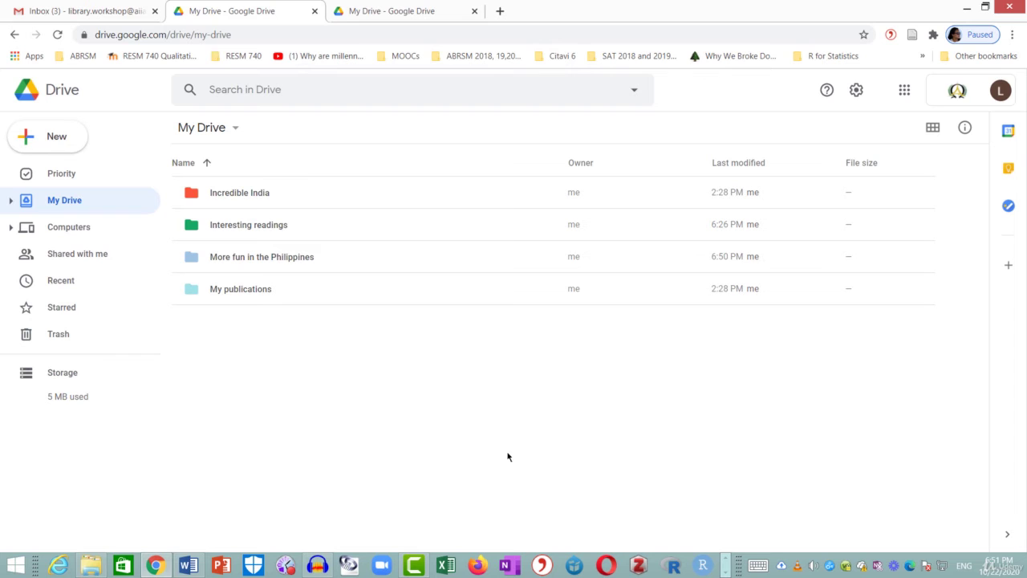
# Upload More fun in the Phils.jpg to the top level of My Drive
pyautogui.click(58, 142)
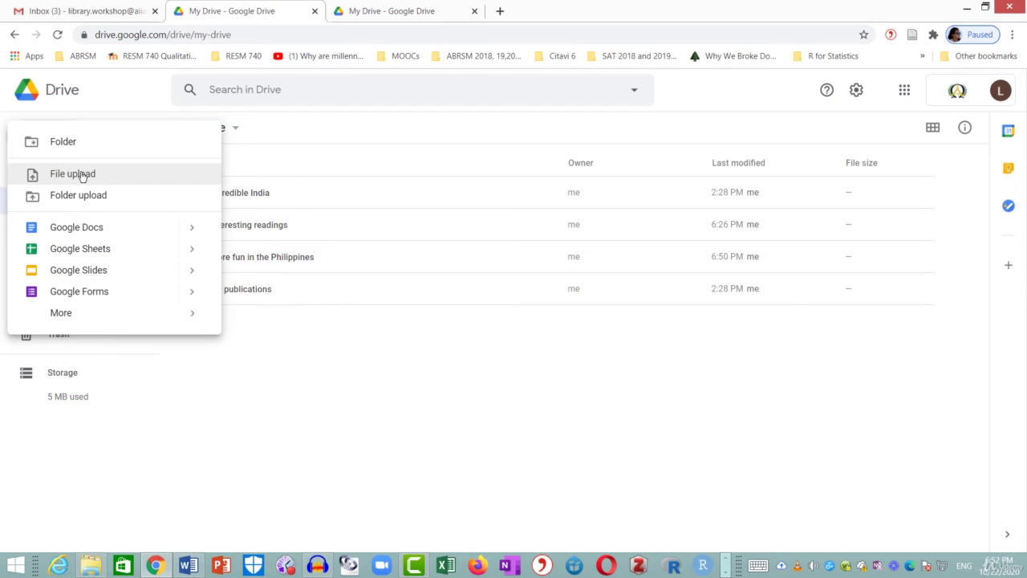
pyautogui.click(82, 175)
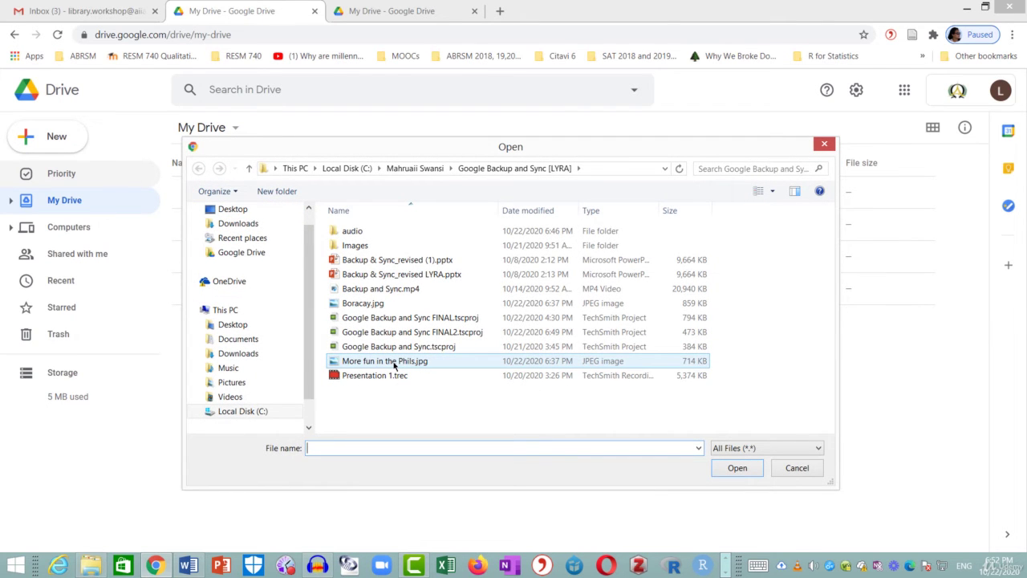
pyautogui.click(393, 361)
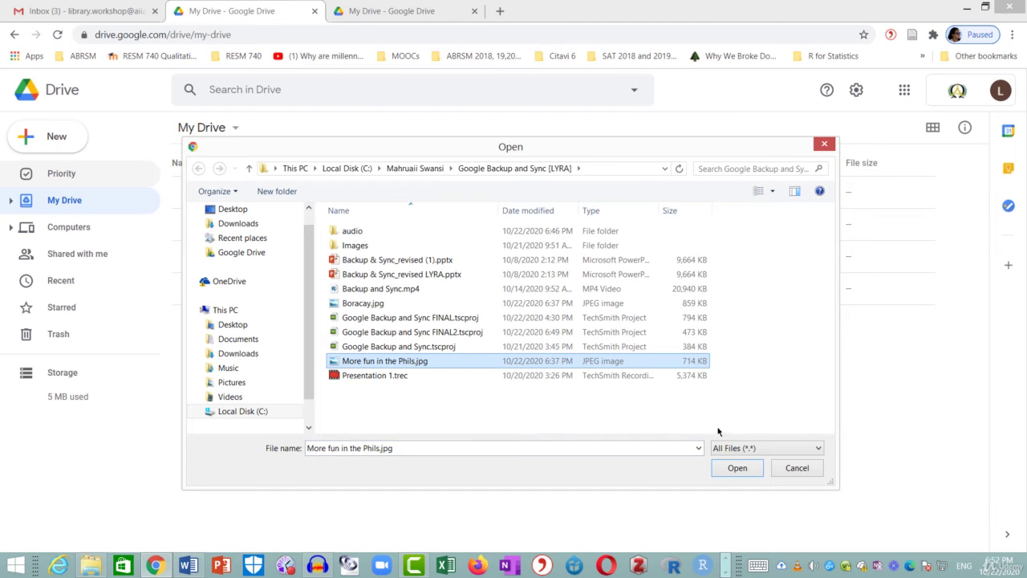
pyautogui.click(738, 468)
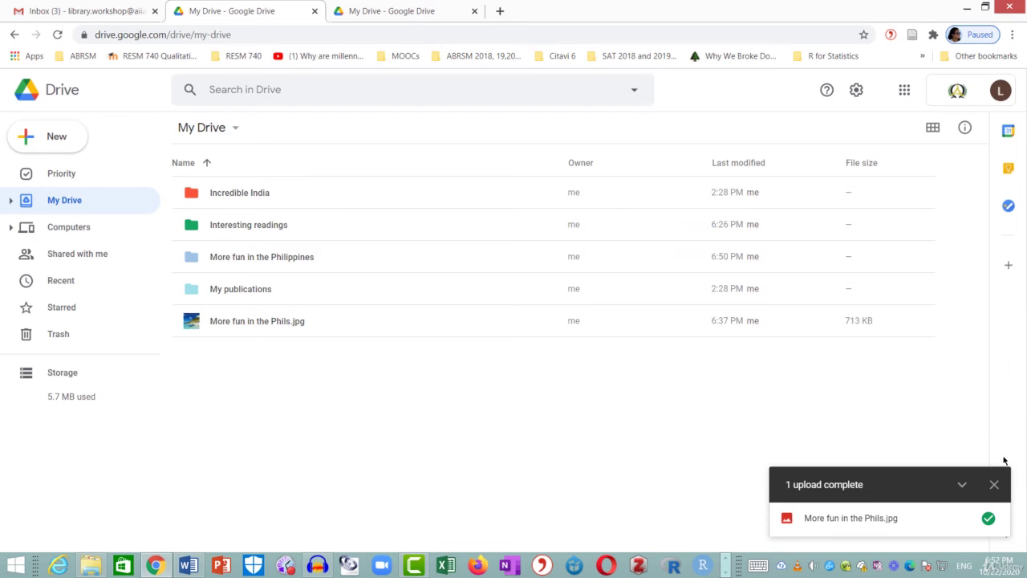
pyautogui.click(994, 486)
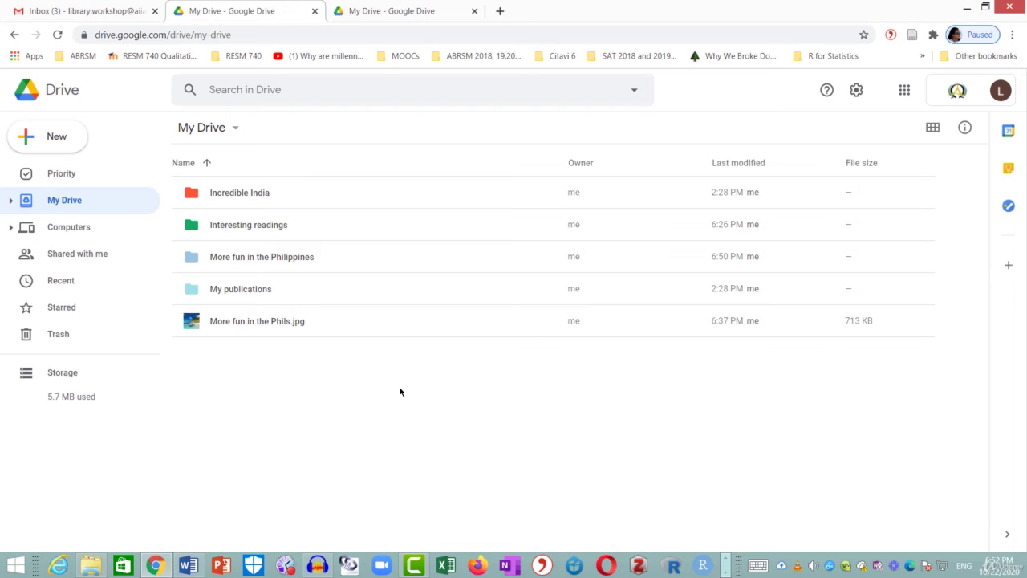
# Move More fun in the Phils.jpg into the More fun in the Philippines folder
pyautogui.click(284, 328)
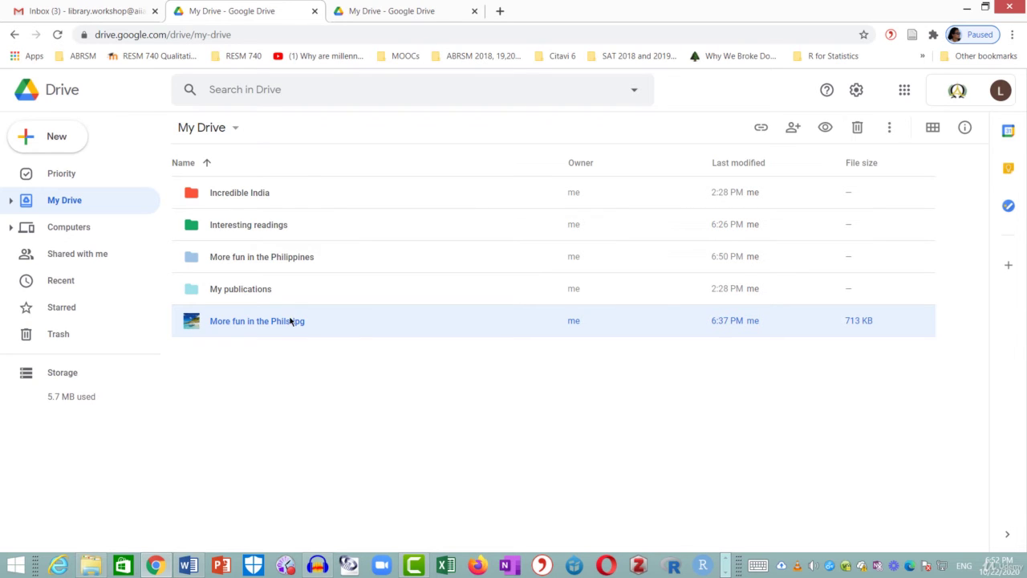
pyautogui.rightClick(290, 321)
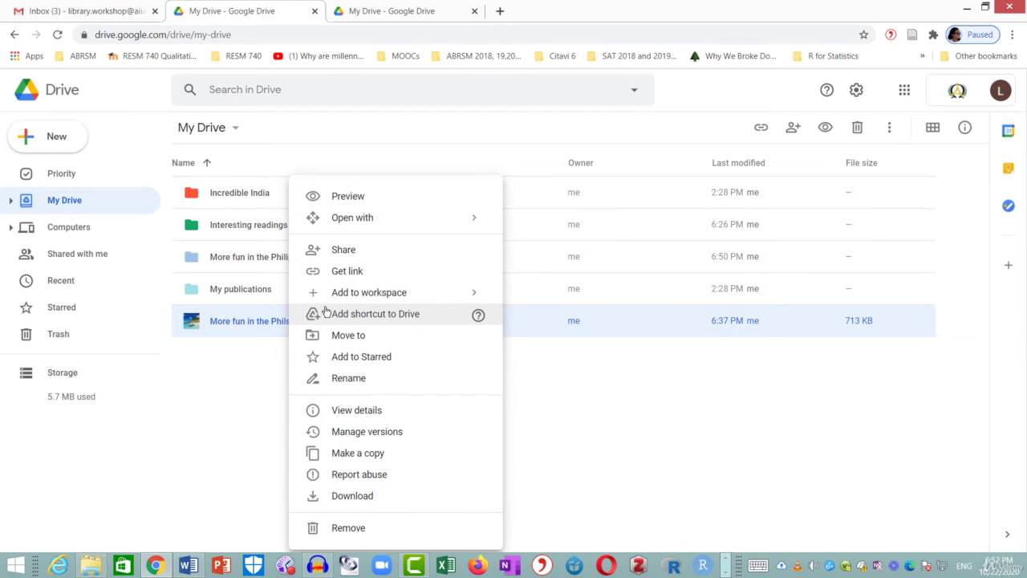
pyautogui.click(431, 337)
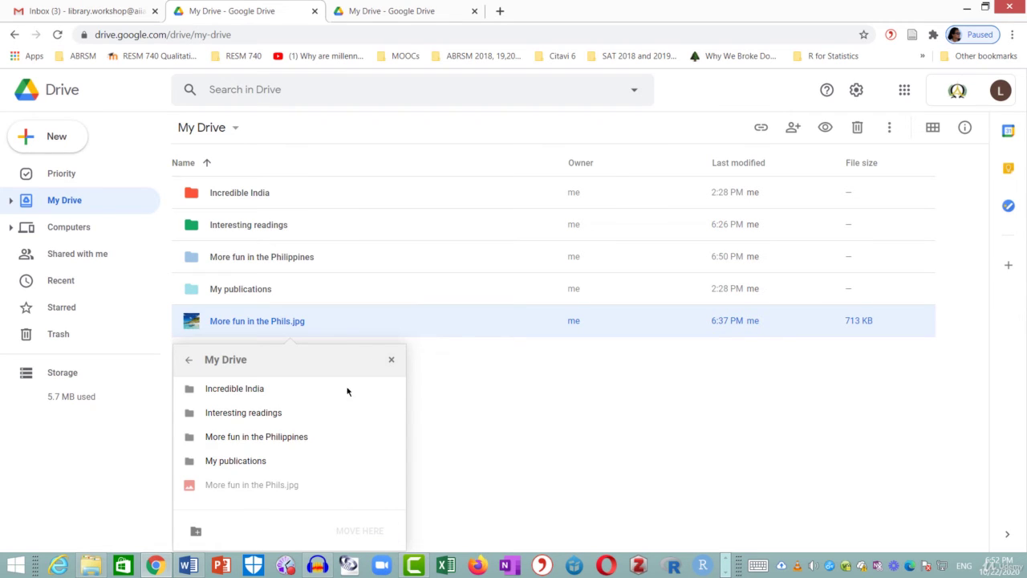
pyautogui.click(272, 440)
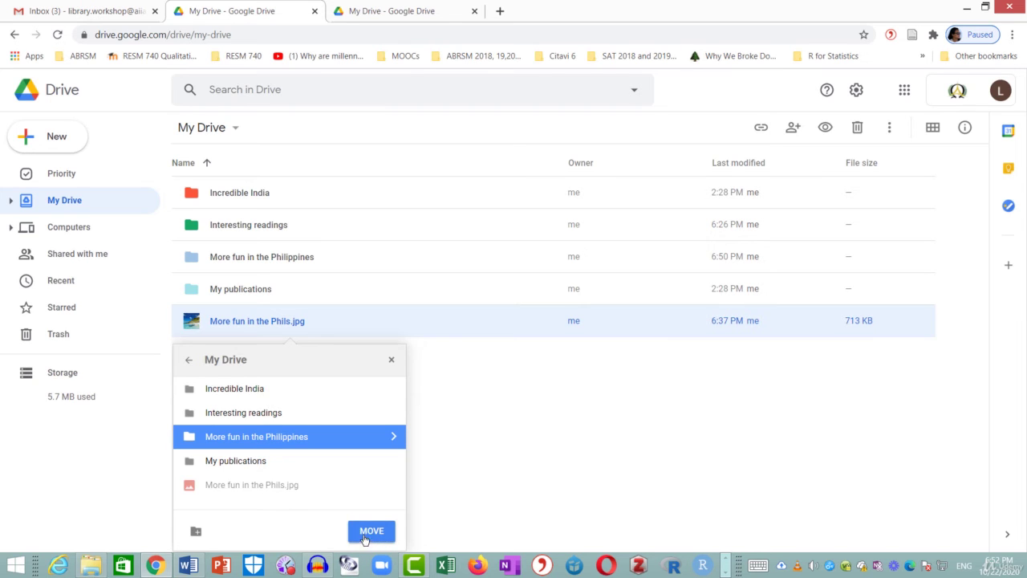
pyautogui.click(367, 532)
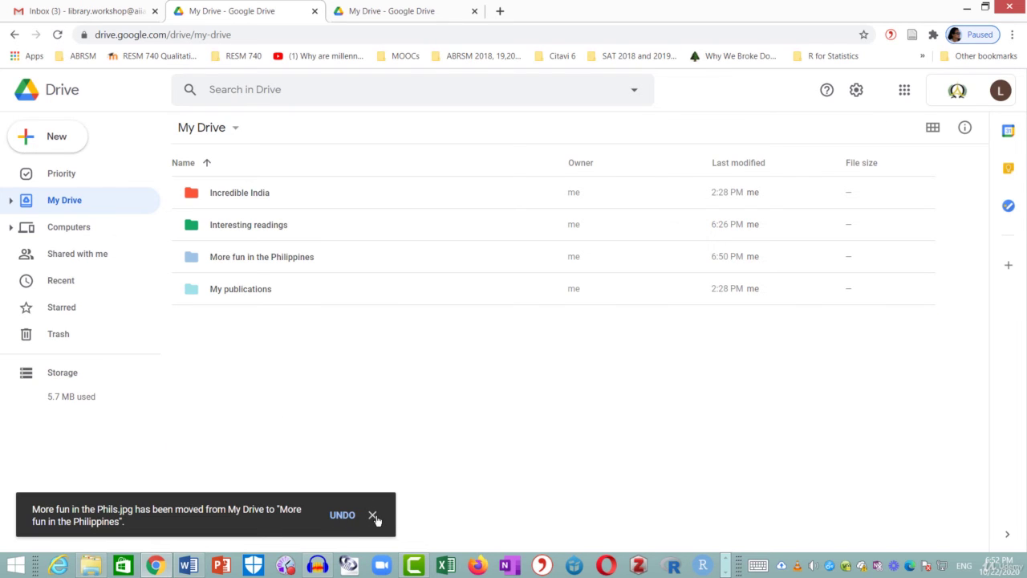
pyautogui.click(373, 515)
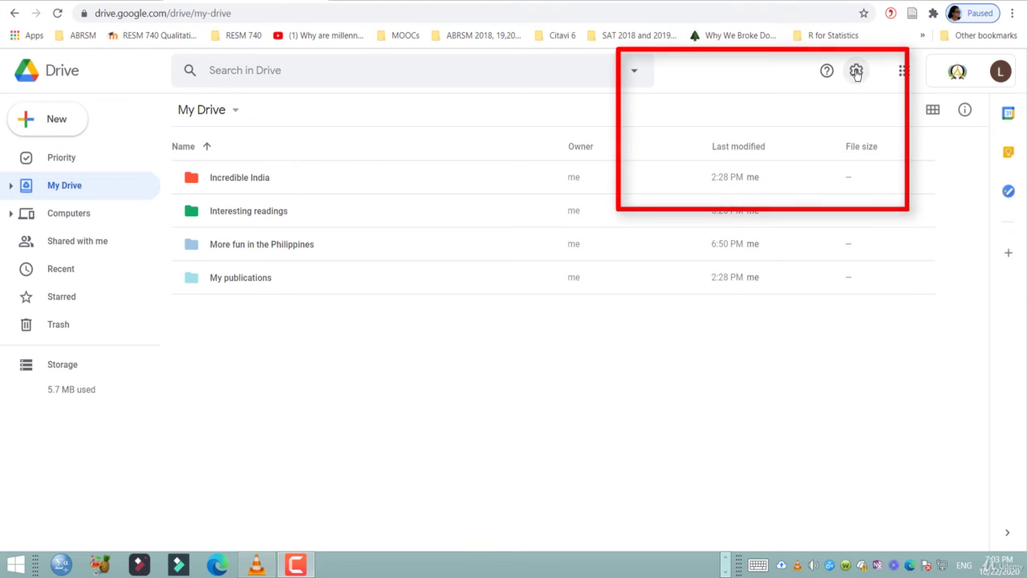
# Open the gear-icon settings dropdown at the top right
pyautogui.click(857, 74)
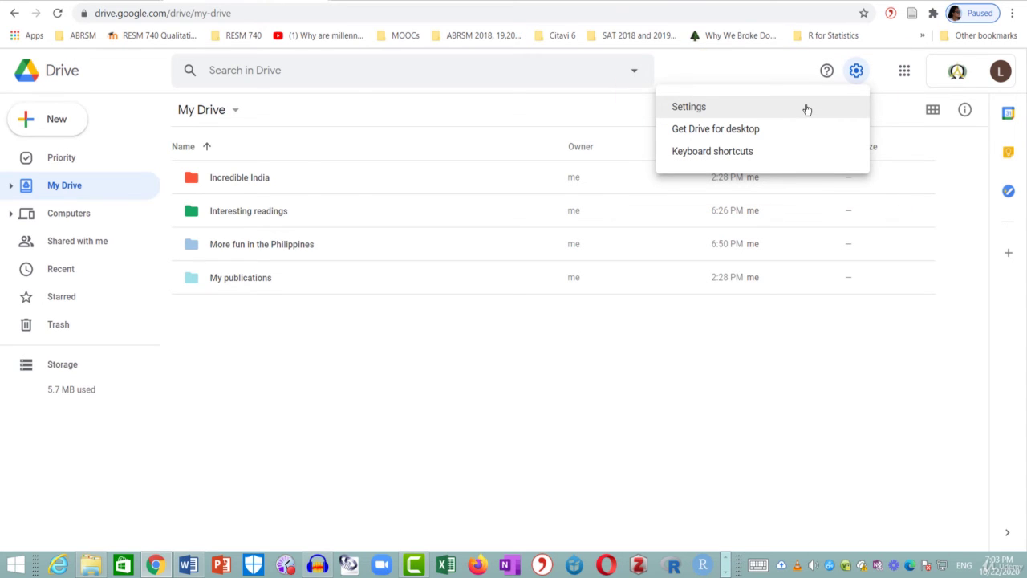
# Enable the Quick Access 'Make relevant files handy' suggestion in Settings and save
pyautogui.click(808, 109)
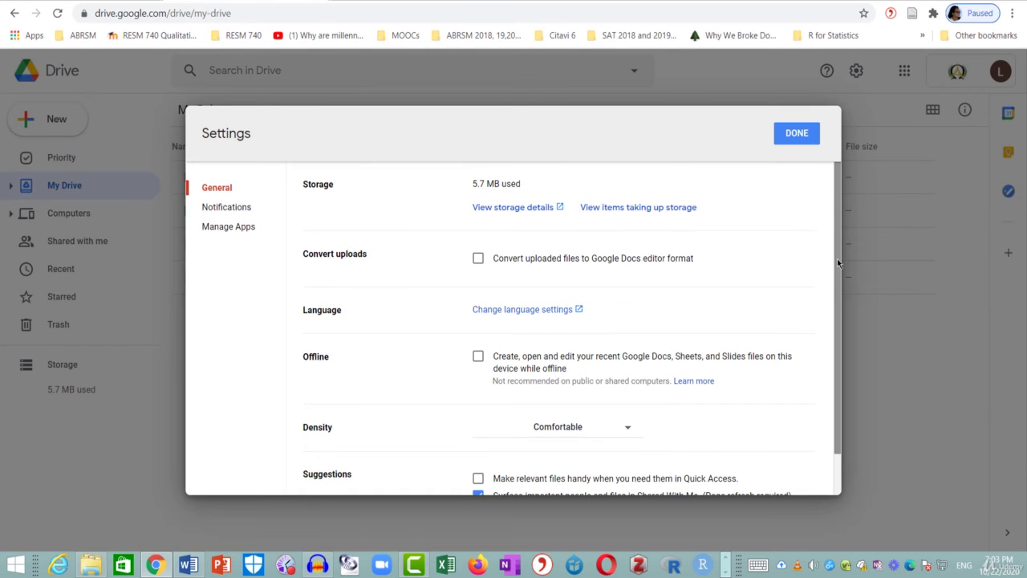
pyautogui.moveTo(838, 263); pyautogui.dragTo(827, 355)
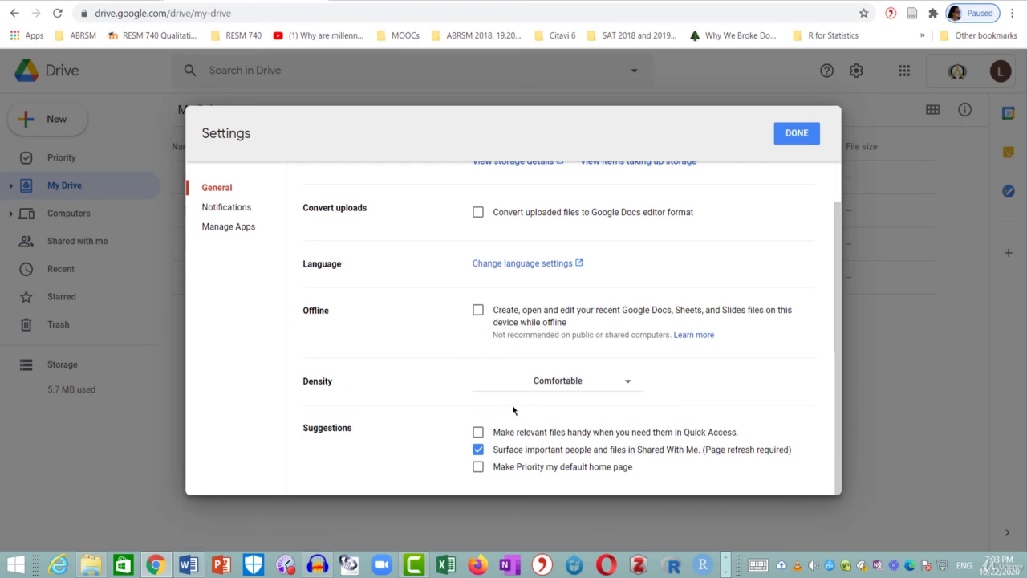
pyautogui.click(478, 433)
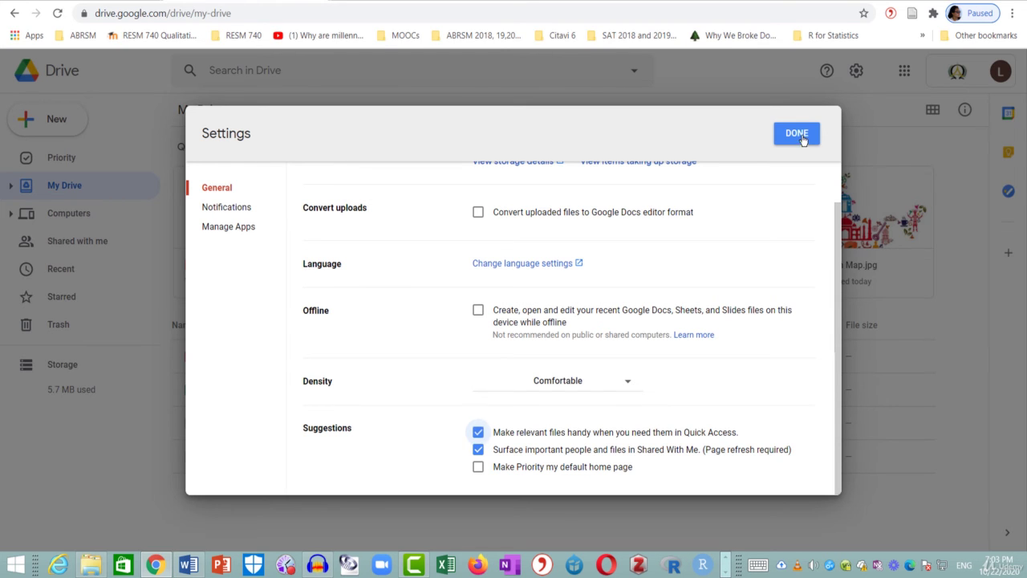
pyautogui.click(802, 136)
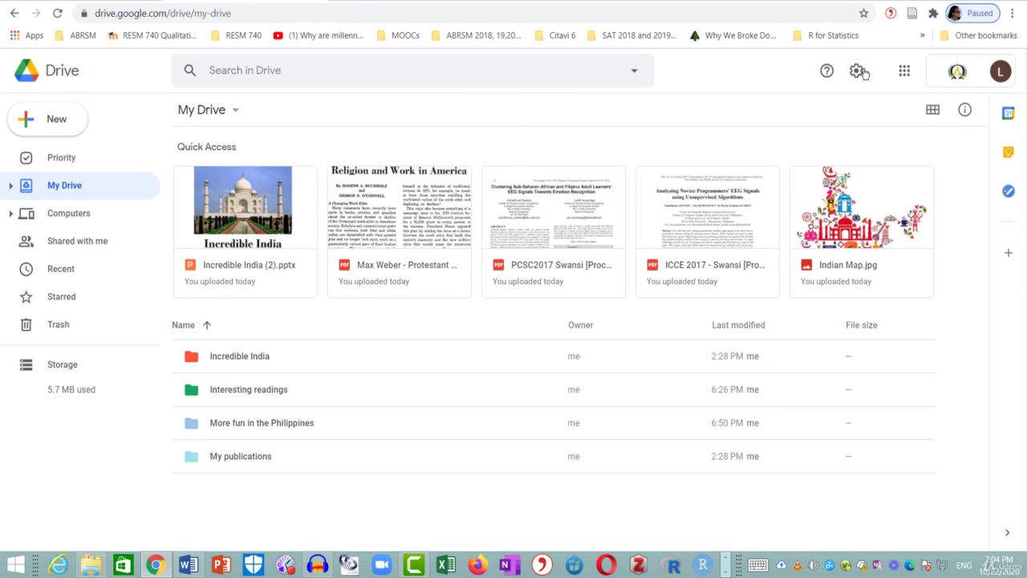
# Uncheck the Quick Access suggestion option in Drive Settings and save
pyautogui.click(858, 73)
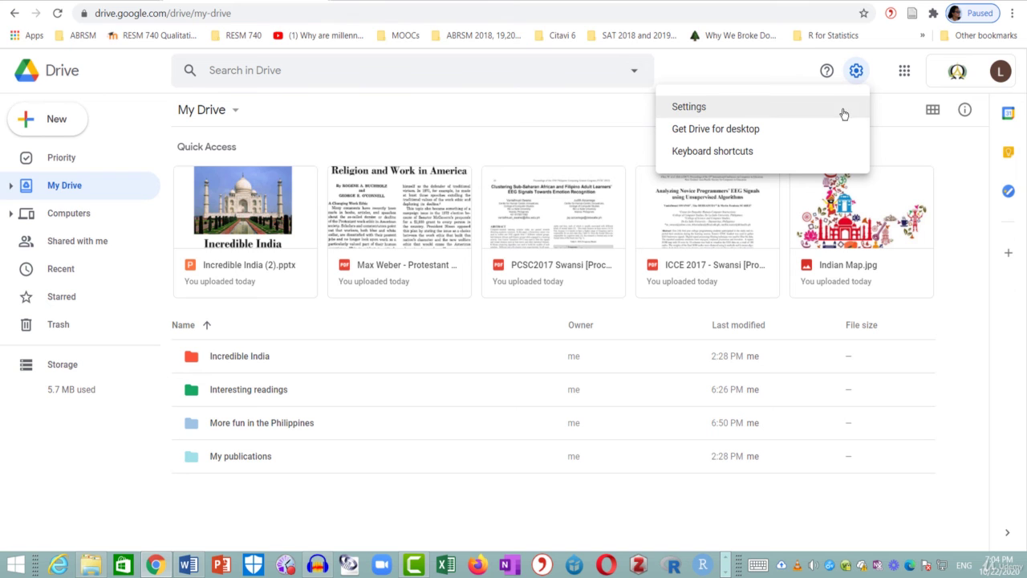
pyautogui.click(760, 108)
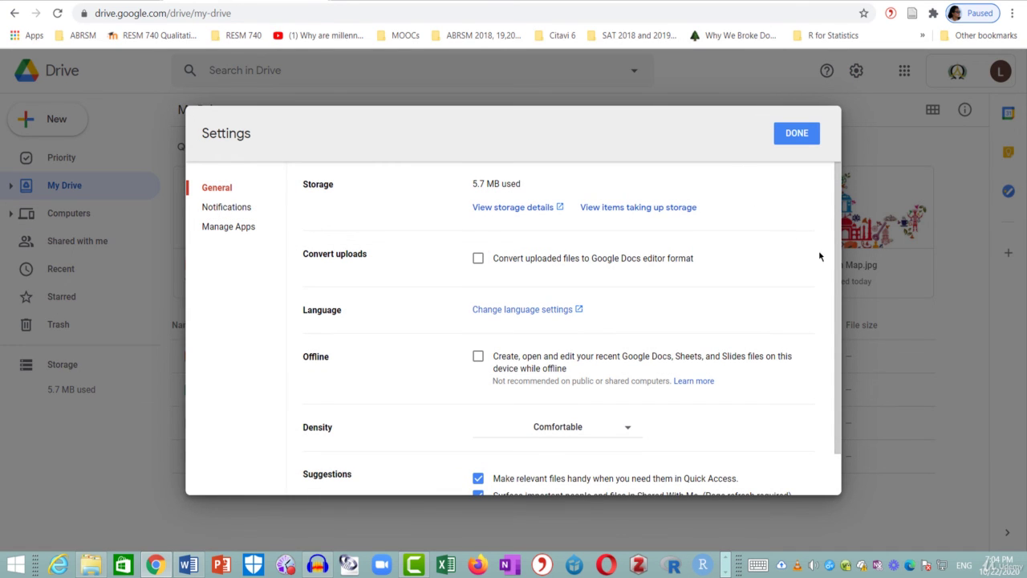
pyautogui.scroll(-1, 825, 316)
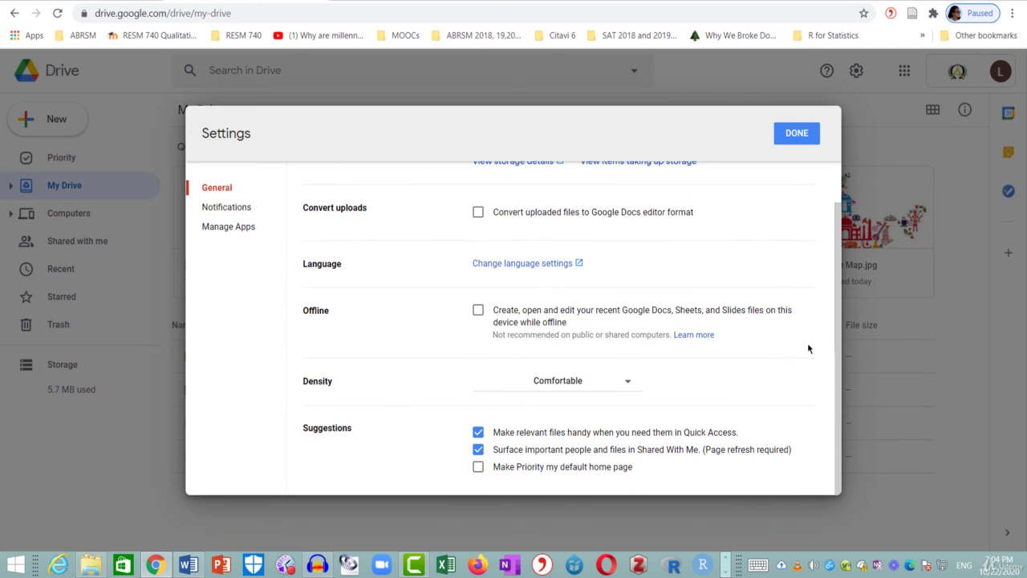
pyautogui.click(479, 434)
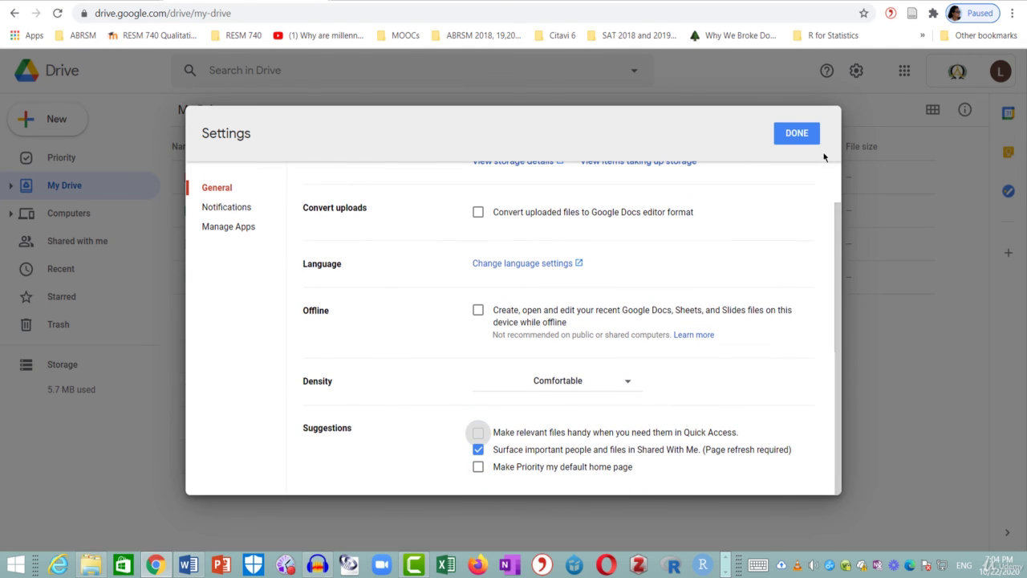
pyautogui.click(803, 137)
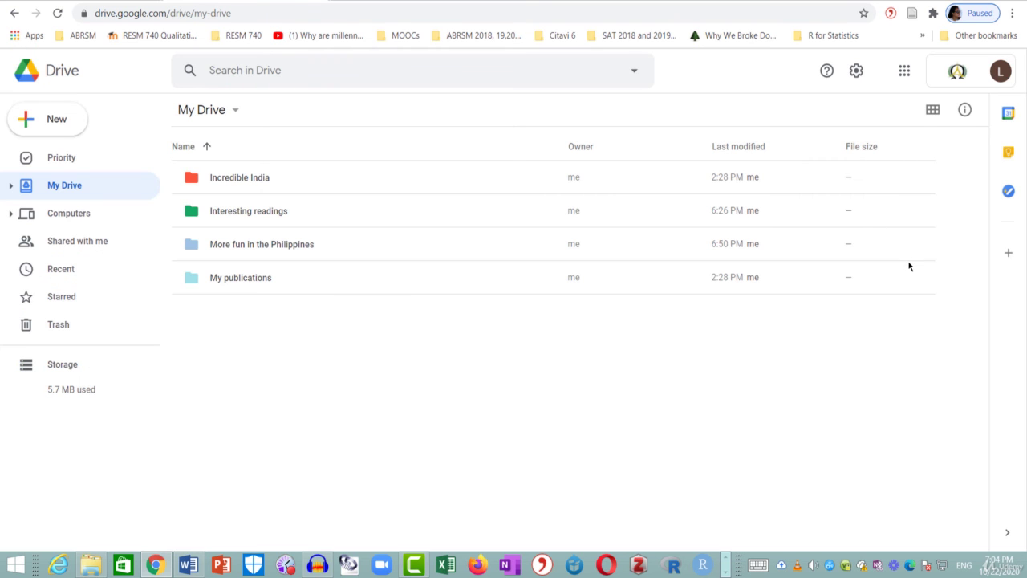